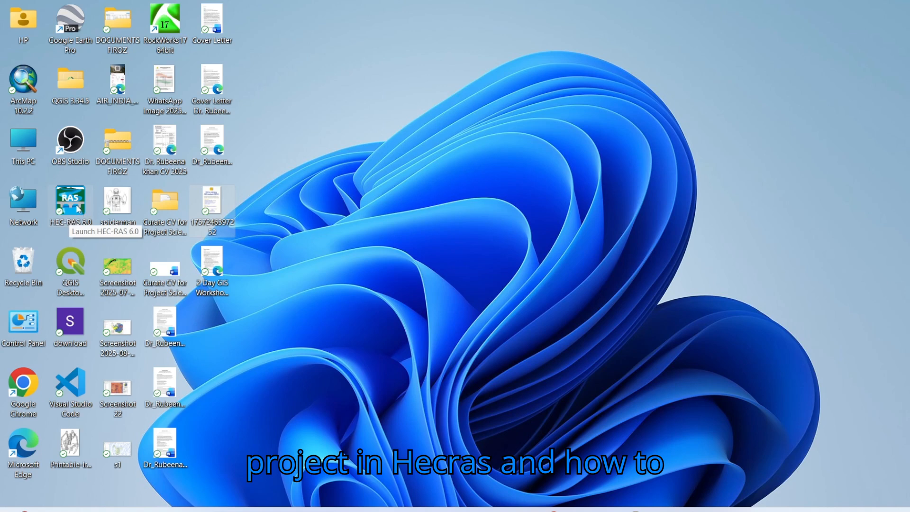
# Launch HEC-RAS 6.0 and set the units system to System International (Metric System).
pyautogui.doubleClick(80, 203)
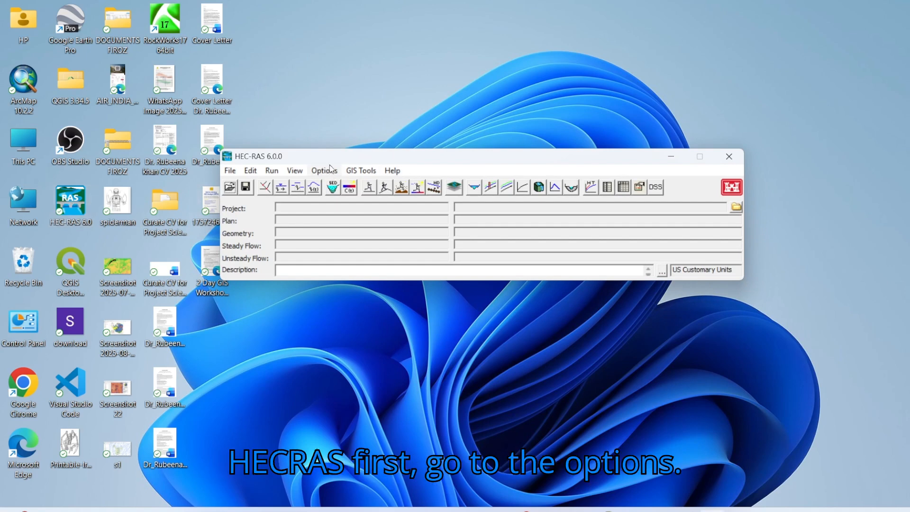
pyautogui.click(327, 172)
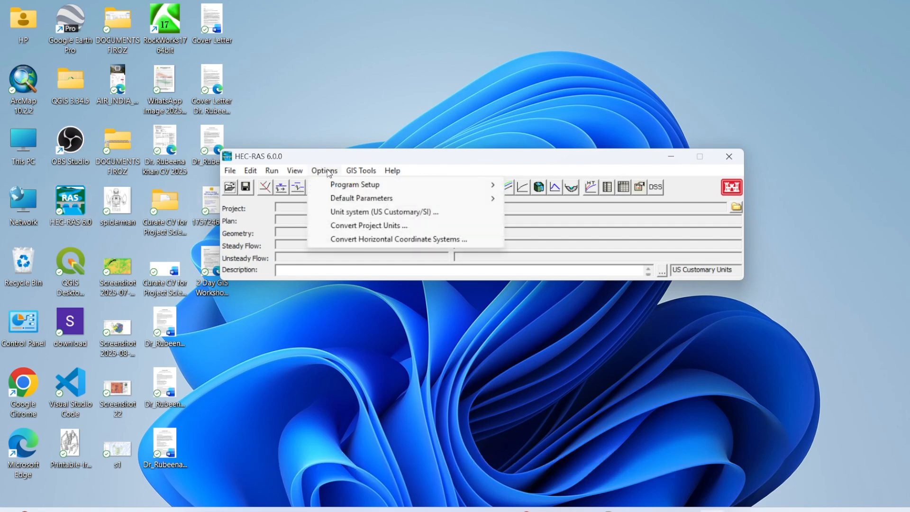
pyautogui.click(337, 216)
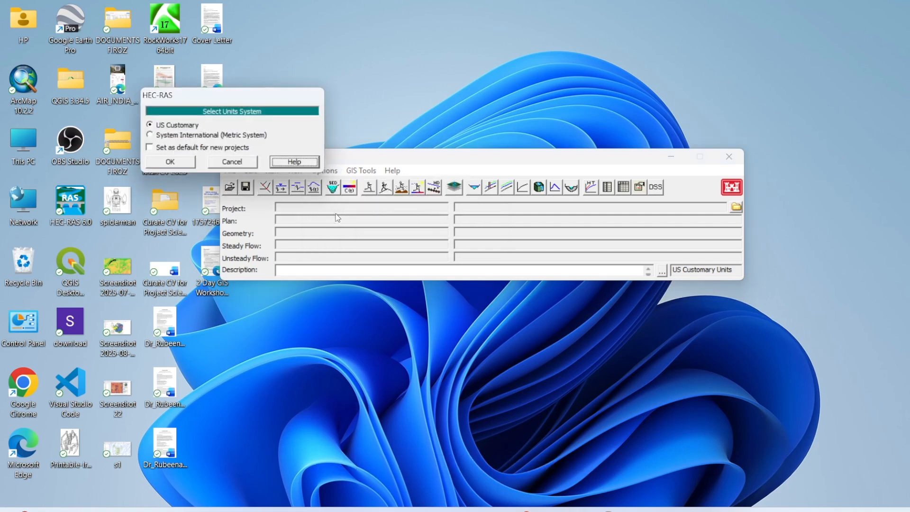
pyautogui.click(150, 136)
pyautogui.click(157, 161)
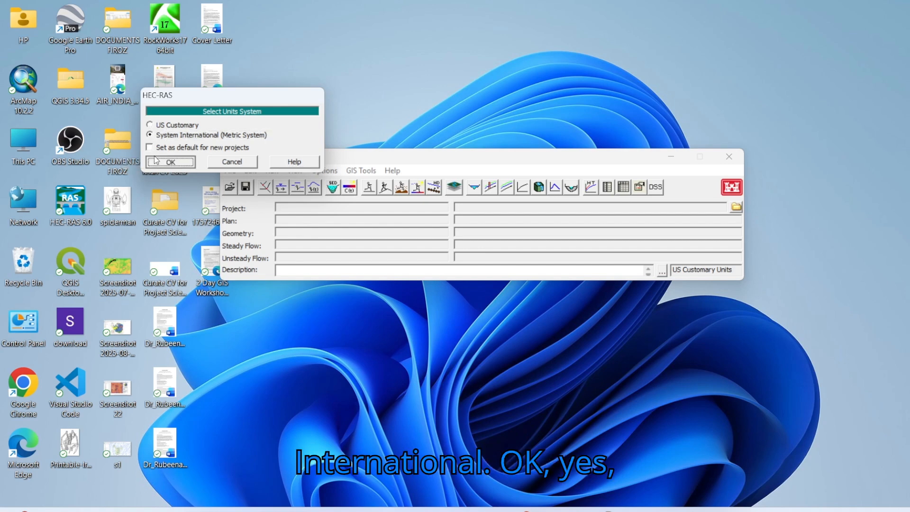
pyautogui.click(518, 316)
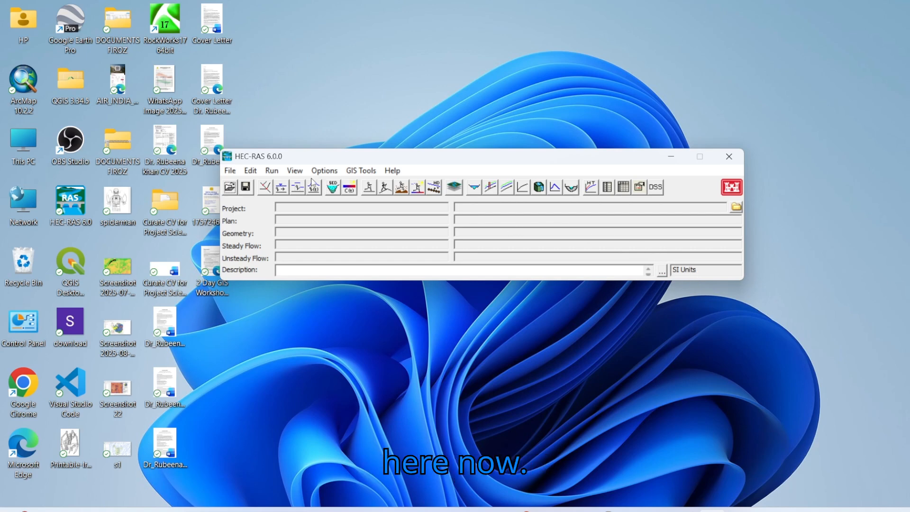
# Start saving the project under a new name and choose the folder C:\data\videos\GIS Data\Flood Modeling as its location.
pyautogui.click(230, 171)
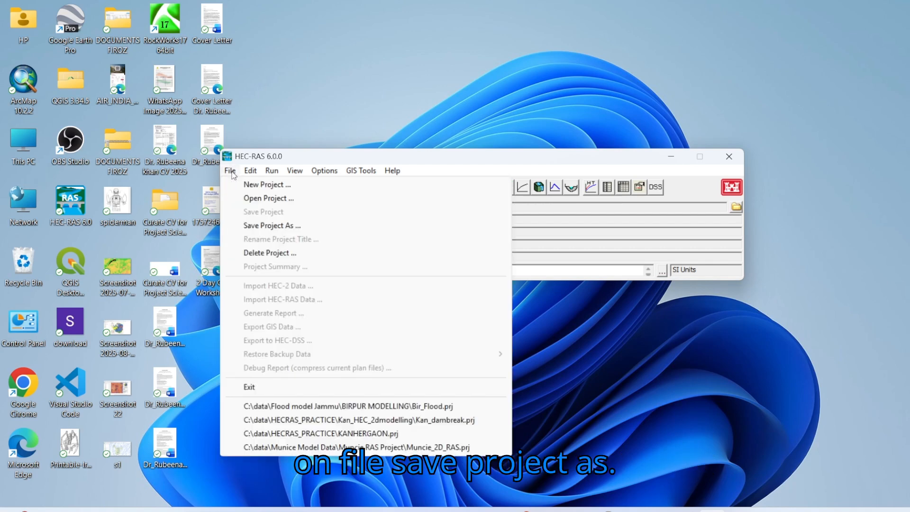
pyautogui.click(256, 227)
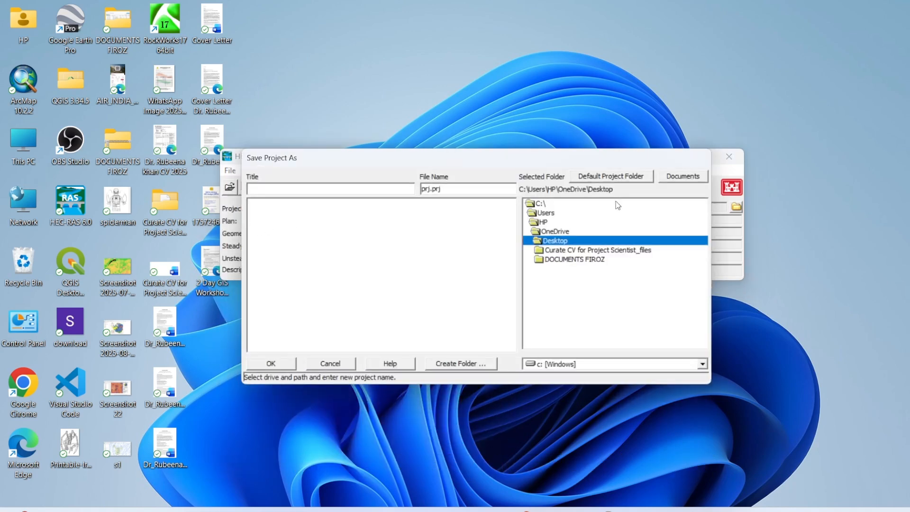
pyautogui.click(538, 205)
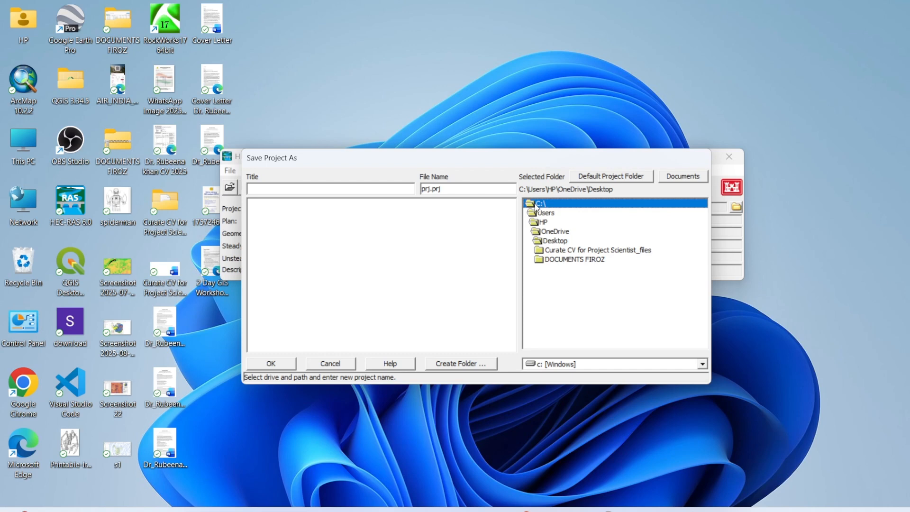
pyautogui.doubleClick(537, 205)
pyautogui.click(548, 214)
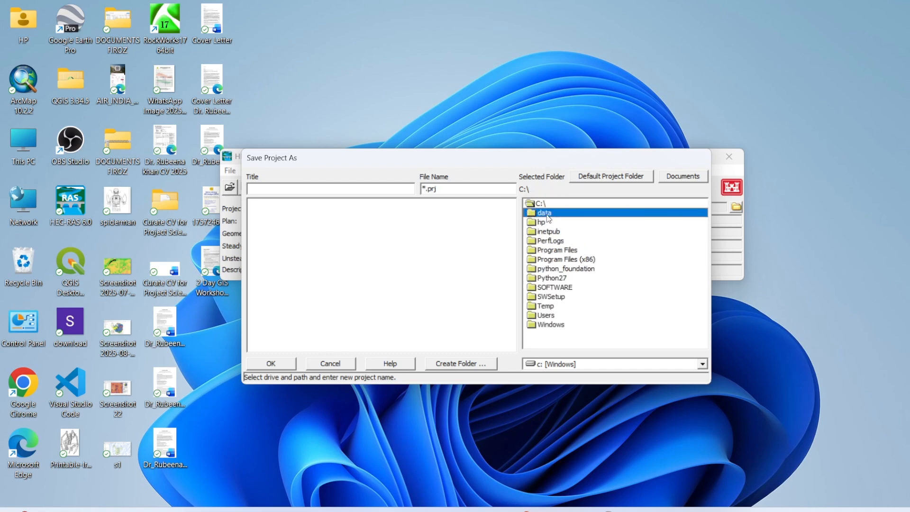
pyautogui.doubleClick(540, 214)
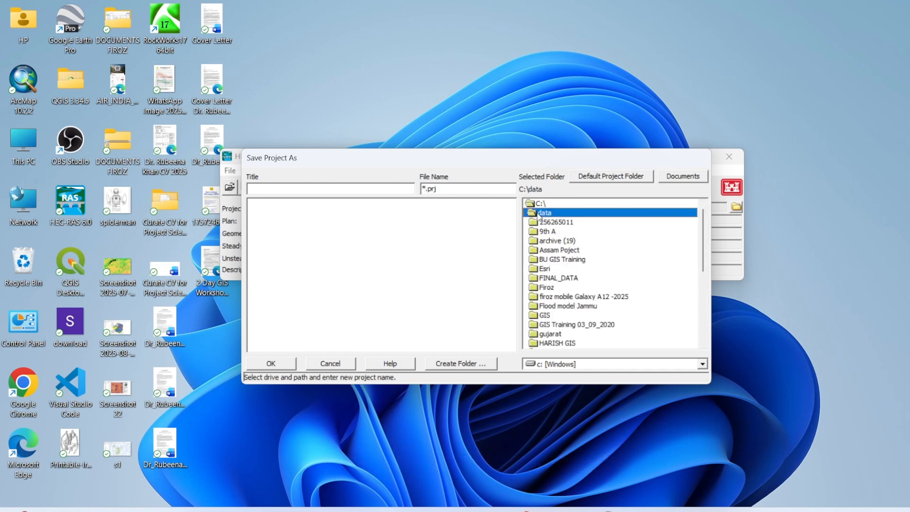
pyautogui.scroll(-6, 567, 308)
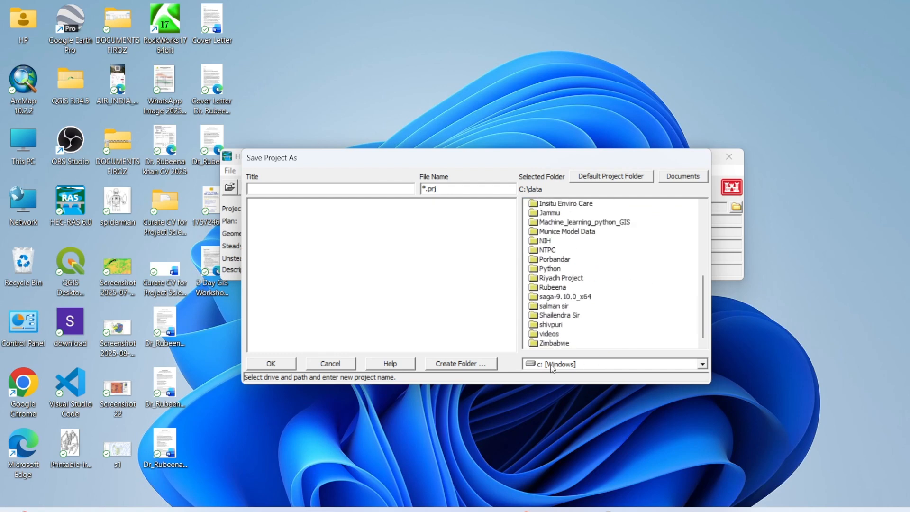
pyautogui.doubleClick(553, 334)
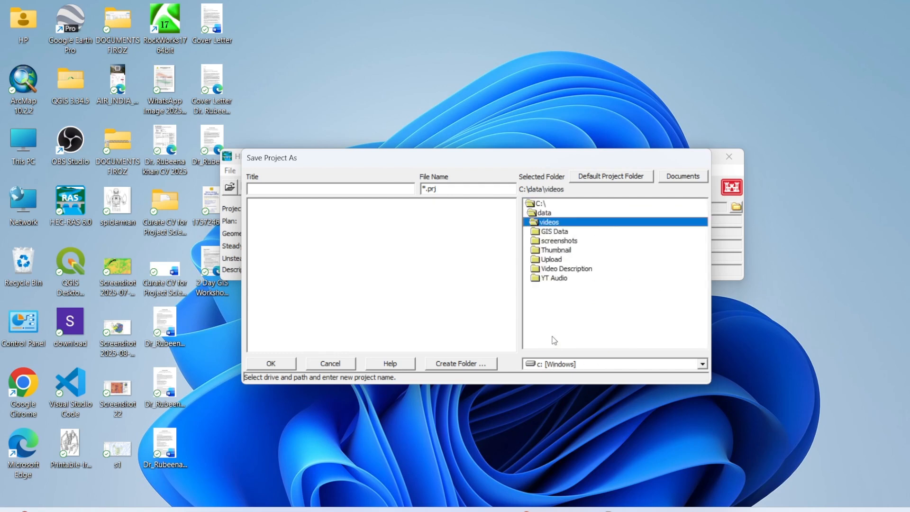
pyautogui.click(540, 233)
pyautogui.doubleClick(539, 232)
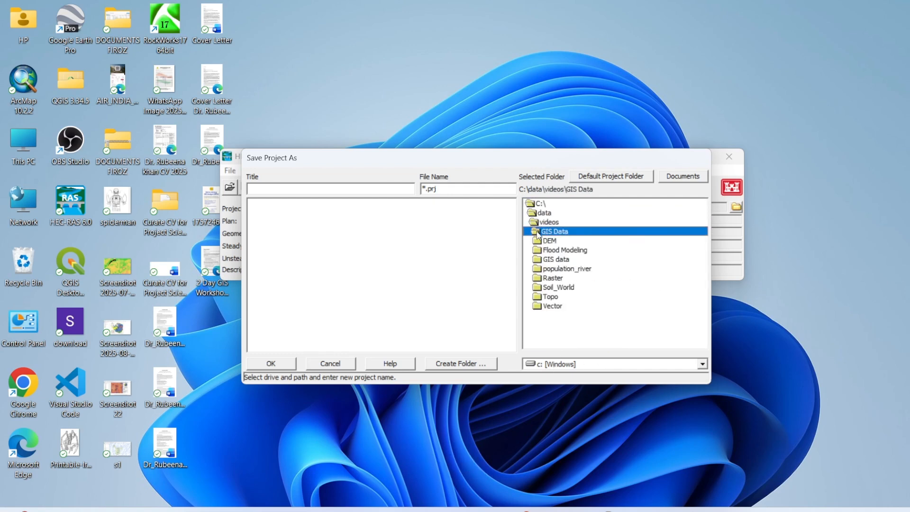
pyautogui.click(538, 252)
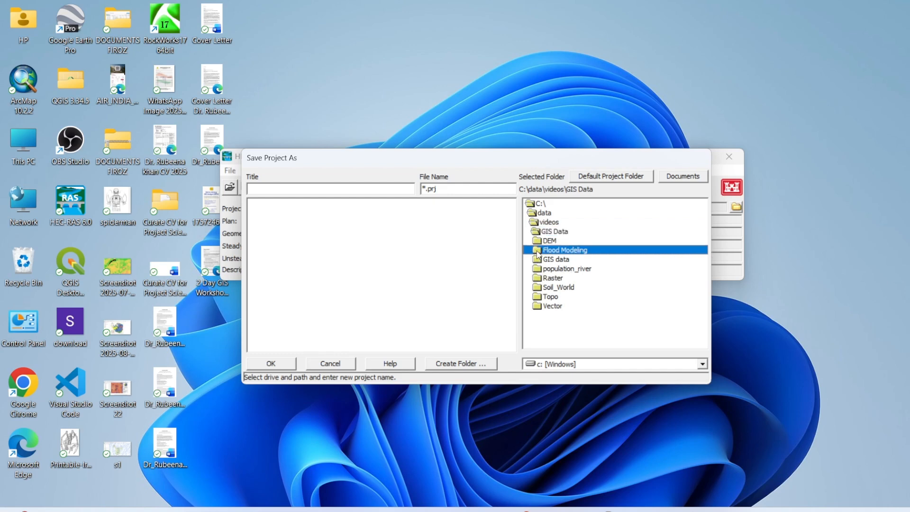
pyautogui.doubleClick(539, 252)
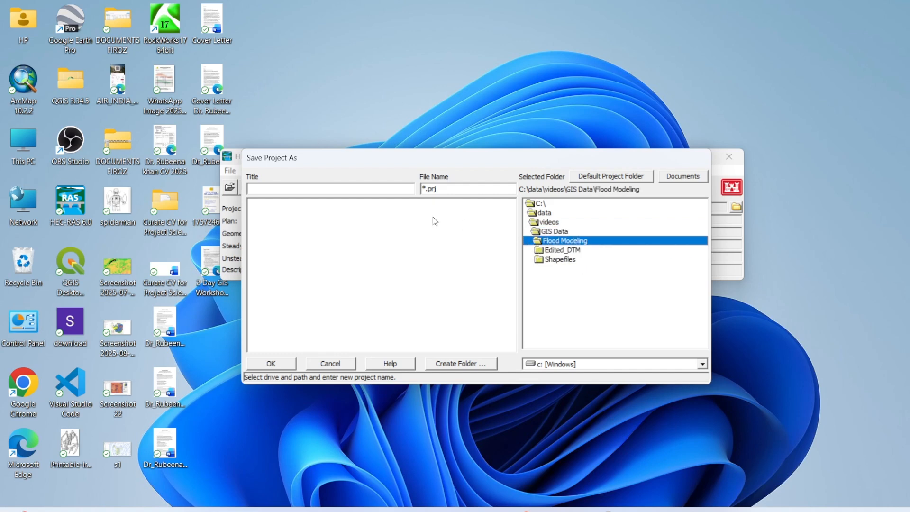
# Title the project Flood_model and save it in the selected folder.
pyautogui.click(382, 190)
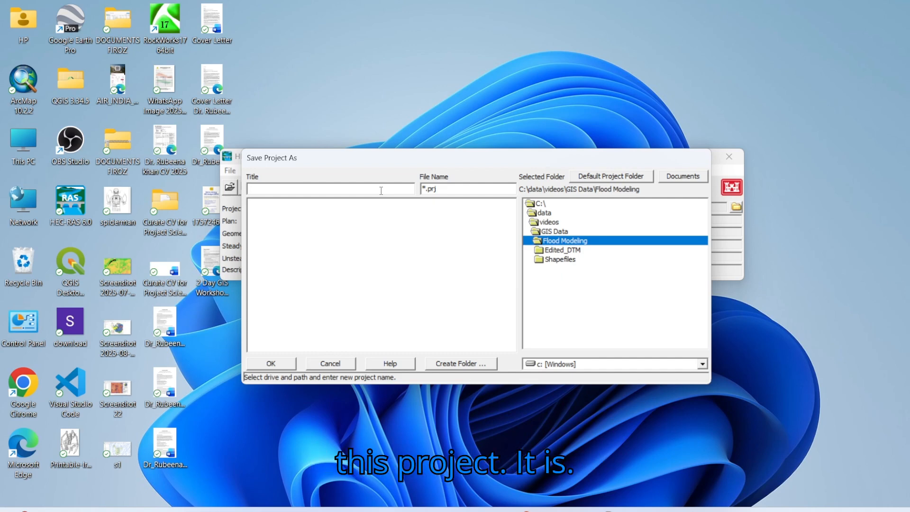
pyautogui.write('Flo')
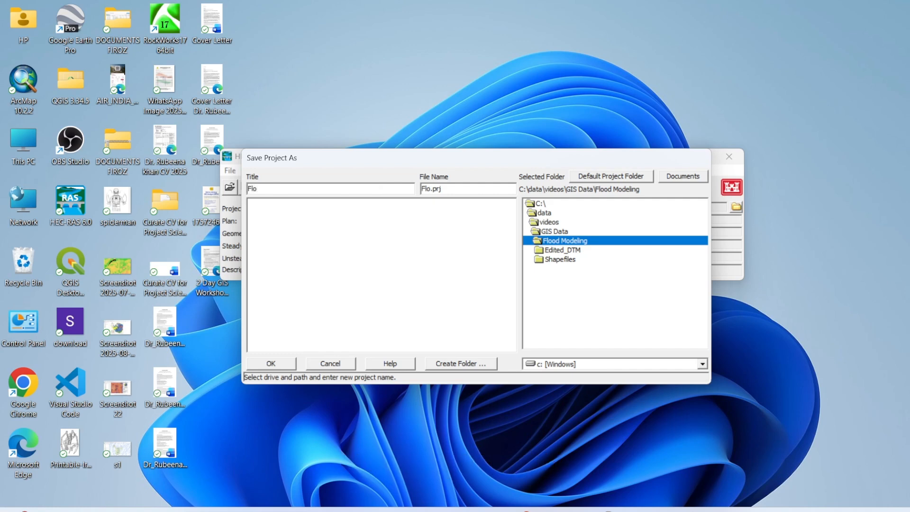
pyautogui.write('od_model')
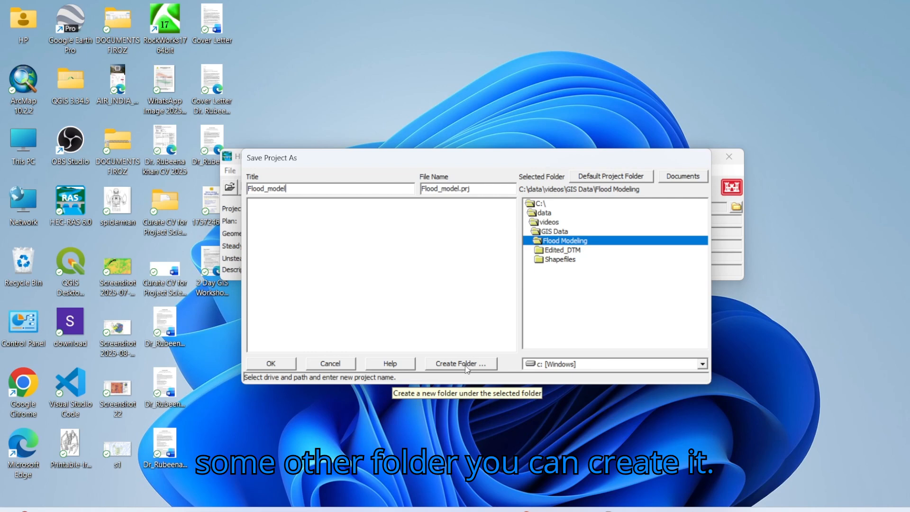
pyautogui.click(276, 364)
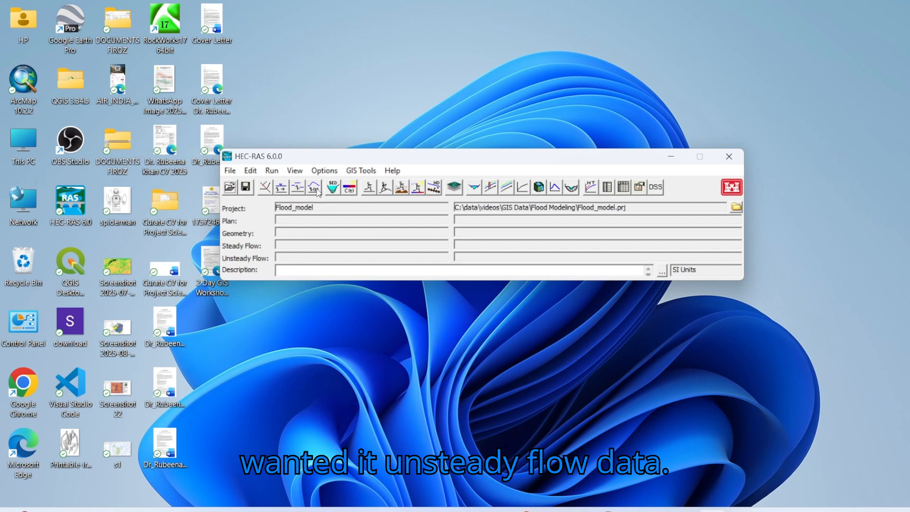
# Open RAS Mapper and bring up the project's coordinate reference system settings.
pyautogui.click(455, 187)
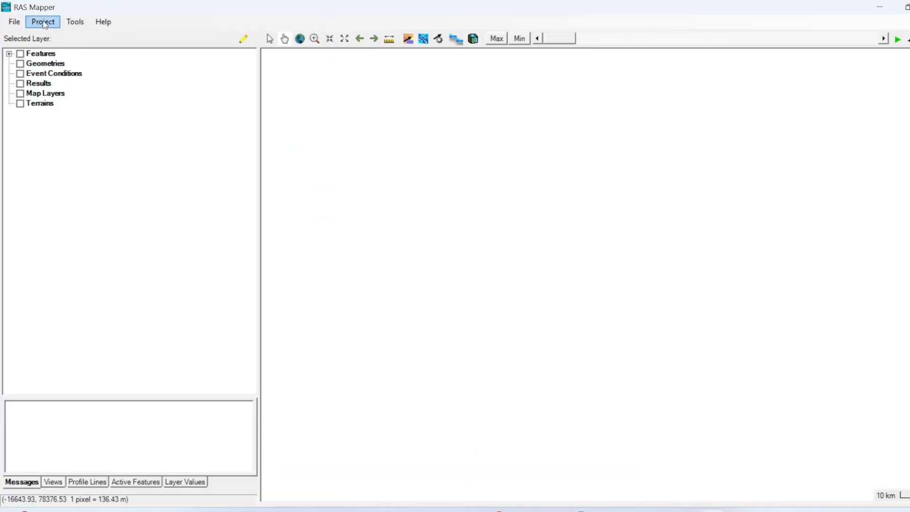
pyautogui.click(44, 21)
pyautogui.click(49, 36)
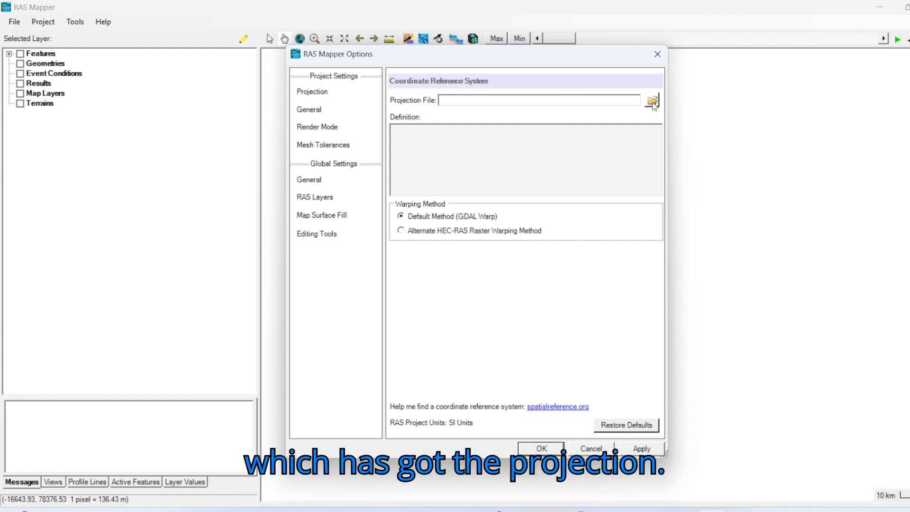
# Assign lulc_catchment_43N.prj from the Shapefiles folder as the projection file and apply the setting.
pyautogui.click(653, 102)
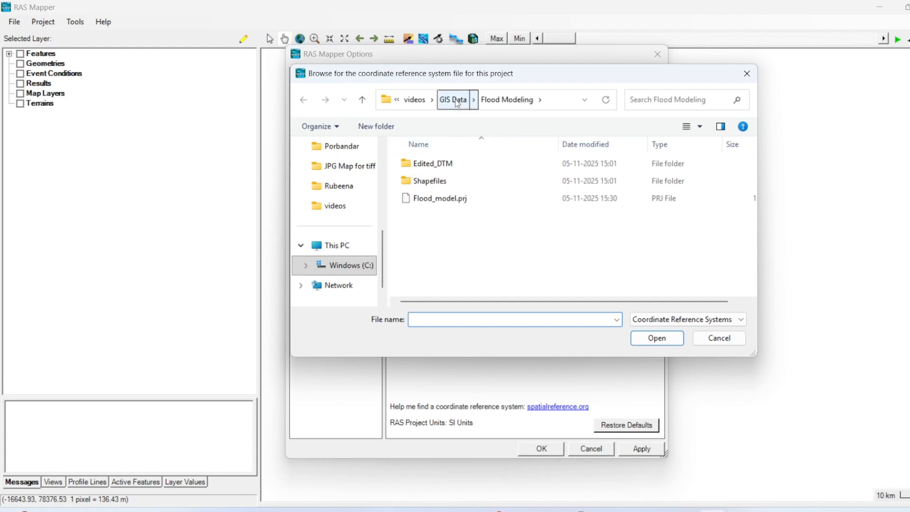
pyautogui.doubleClick(449, 183)
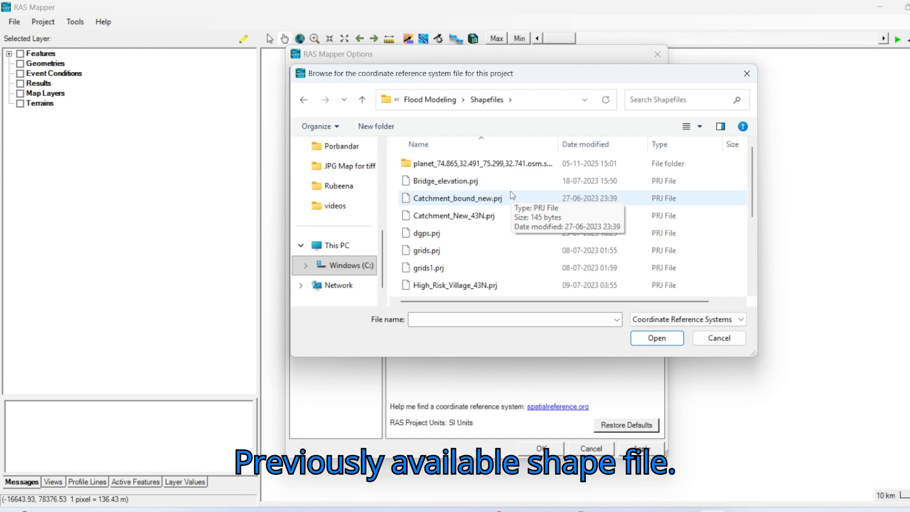
pyautogui.scroll(-2, 484, 247)
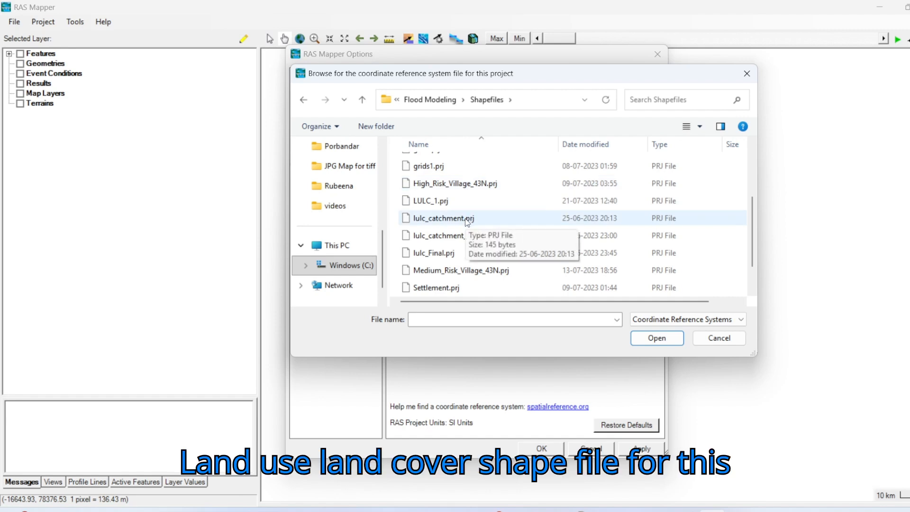
pyautogui.scroll(-1, 467, 222)
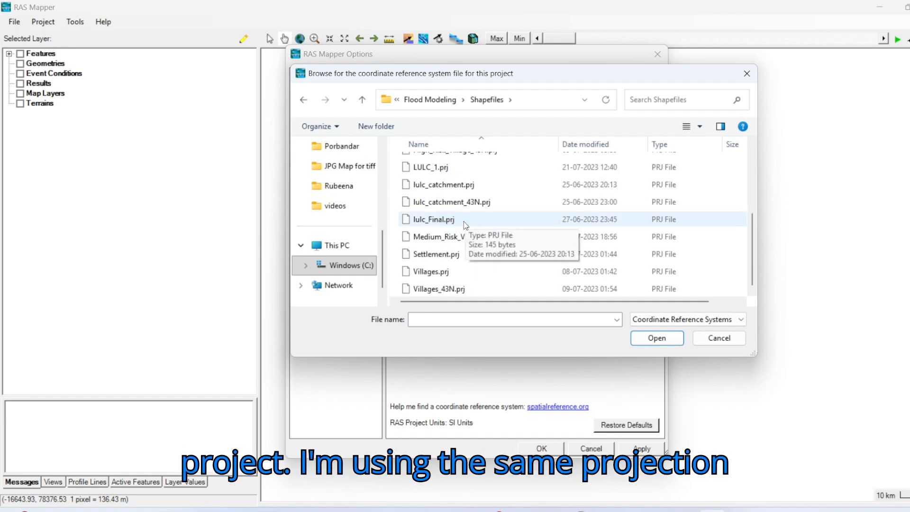
pyautogui.scroll(2, 466, 256)
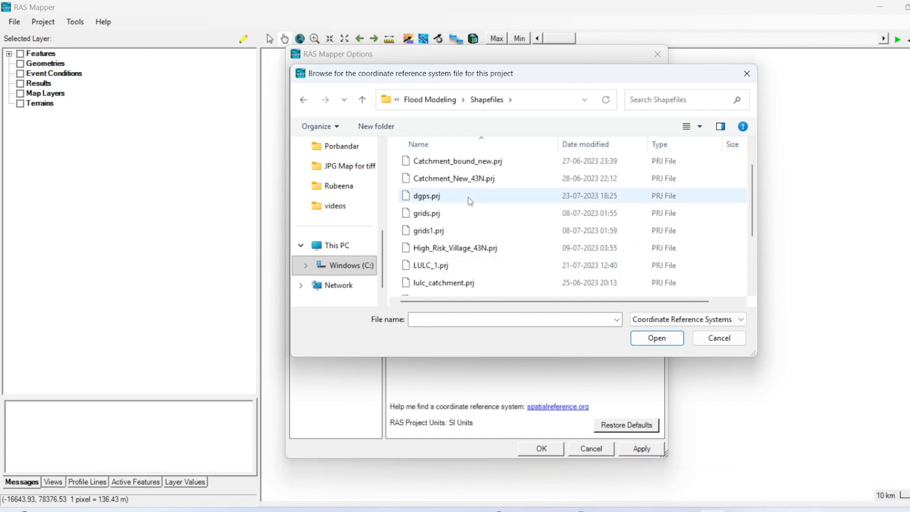
pyautogui.scroll(-2, 465, 245)
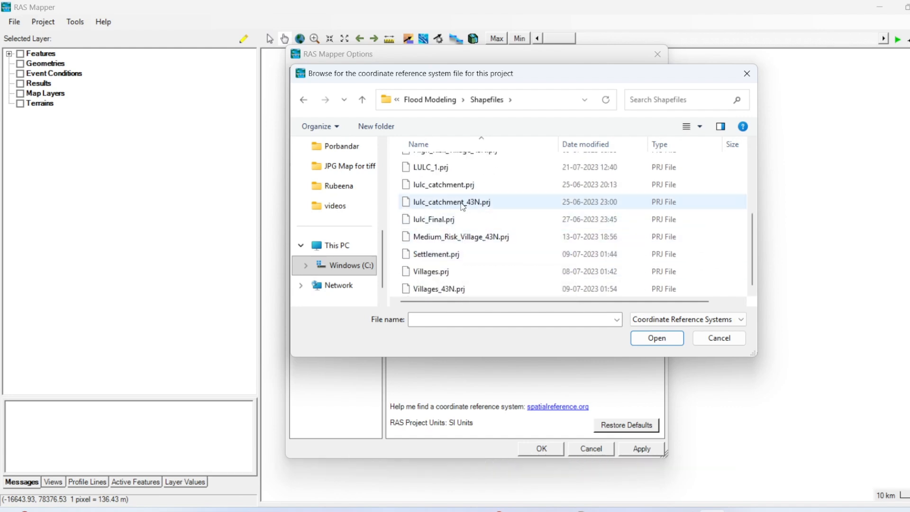
pyautogui.click(652, 203)
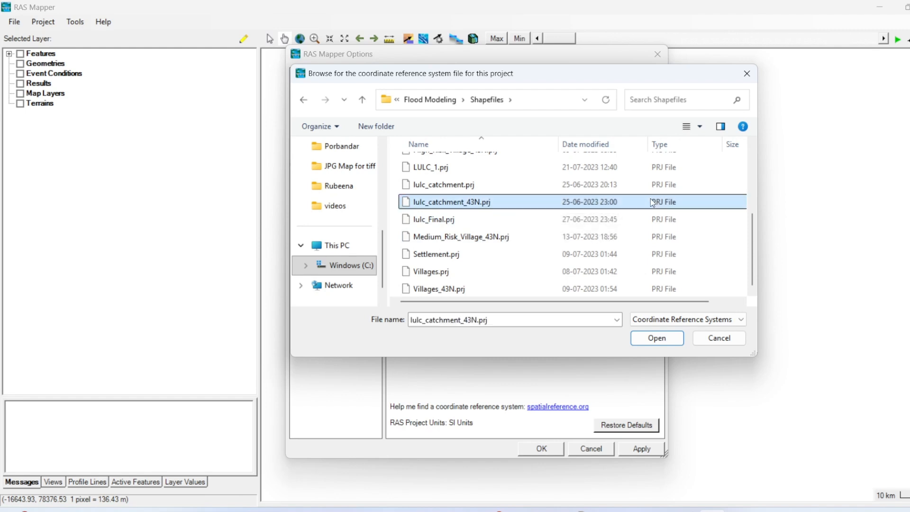
pyautogui.click(658, 338)
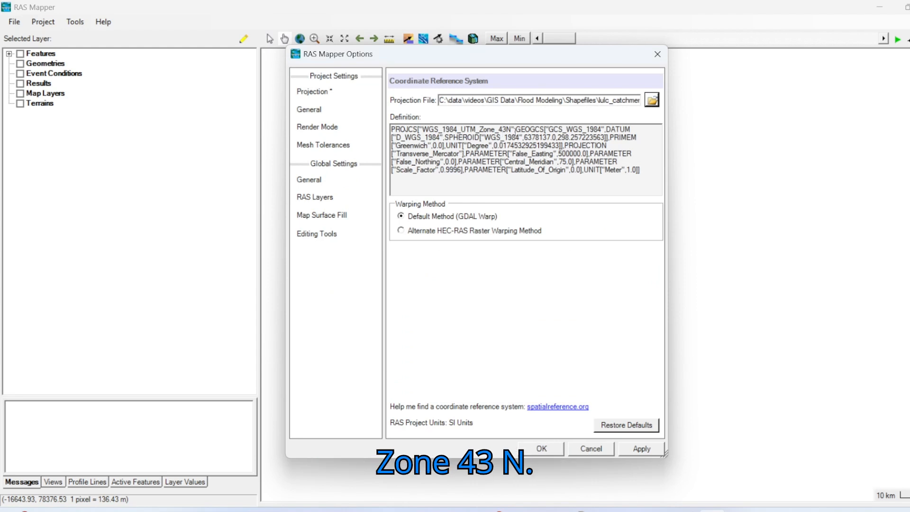
pyautogui.click(642, 449)
pyautogui.click(545, 452)
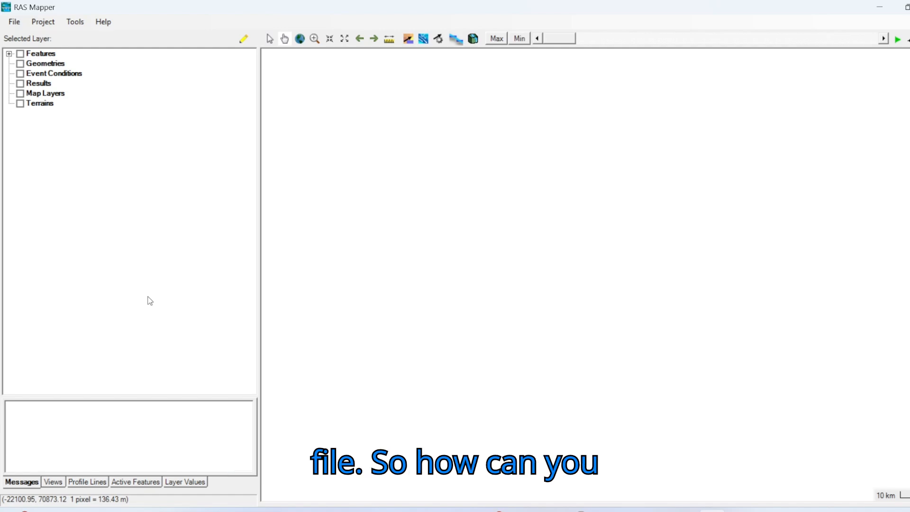
# Open the spatialreference.org site linked in the projection settings and search it for "utm zone 43 n".
pyautogui.click(50, 22)
pyautogui.click(71, 34)
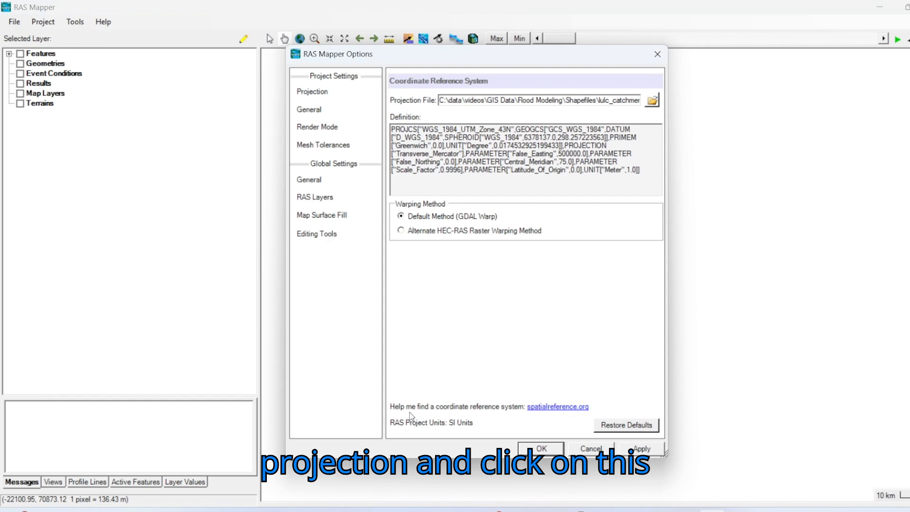
pyautogui.click(558, 407)
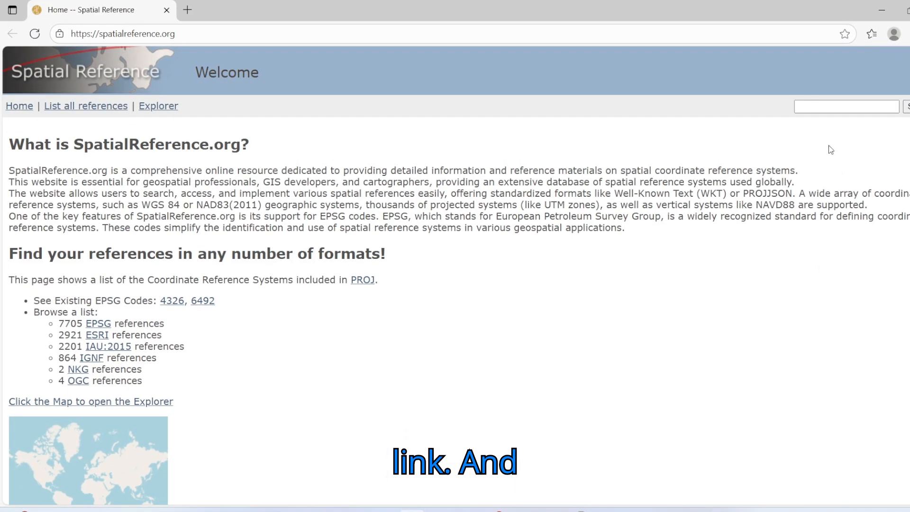
pyautogui.click(835, 108)
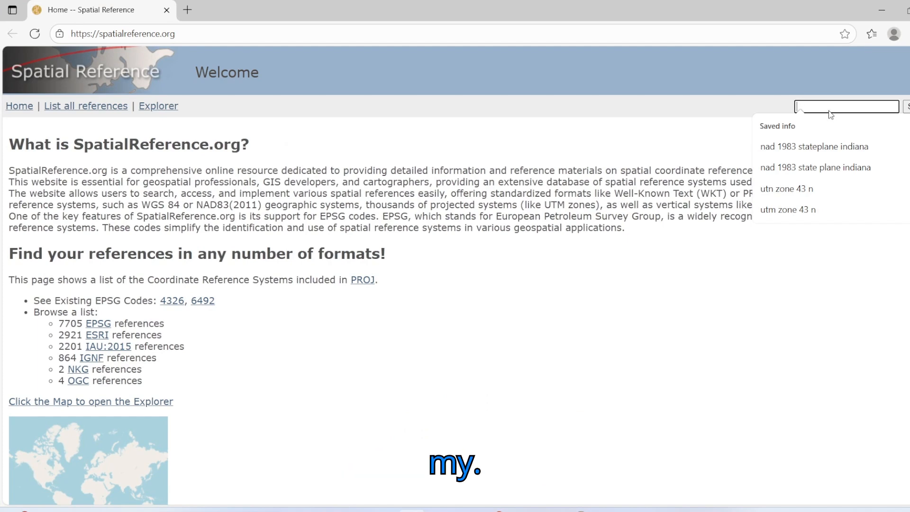
pyautogui.click(798, 212)
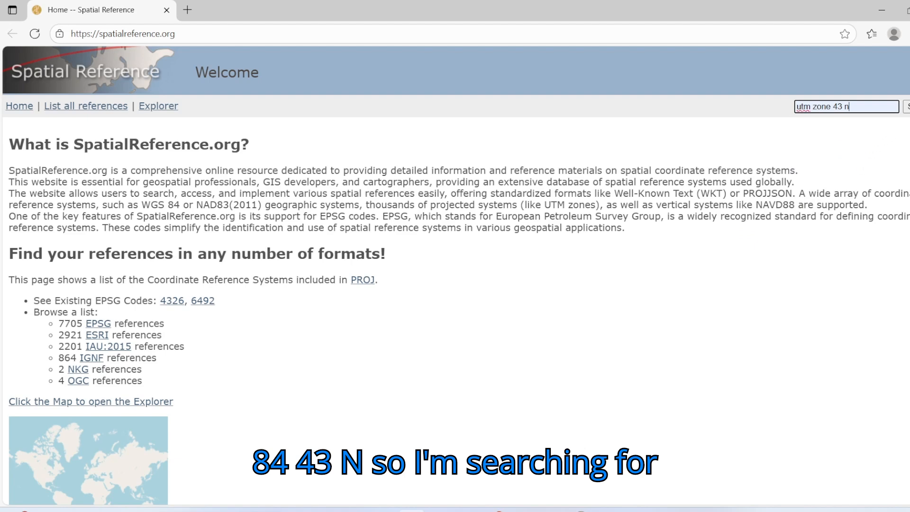
pyautogui.press('Return')
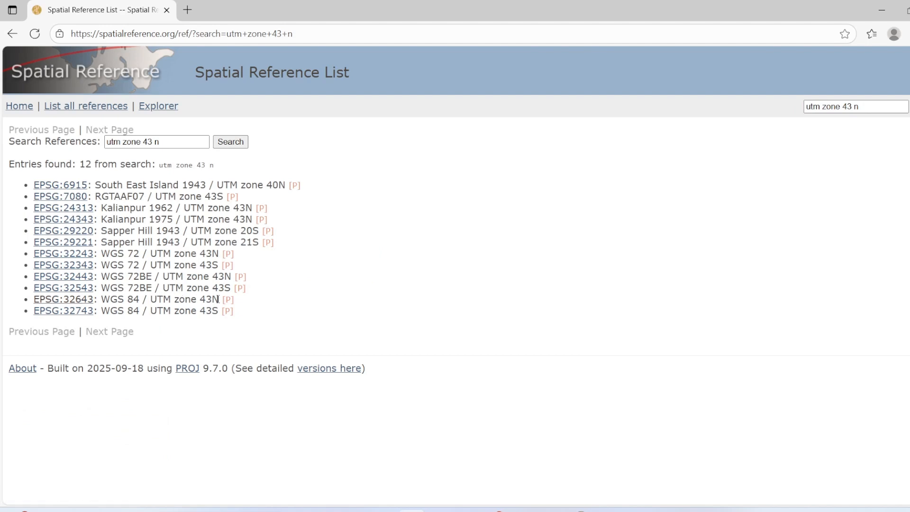
# Open the EPSG:32643 WGS 84 / UTM zone 43N entry and download its definition as a .PRJ file.
pyautogui.click(66, 303)
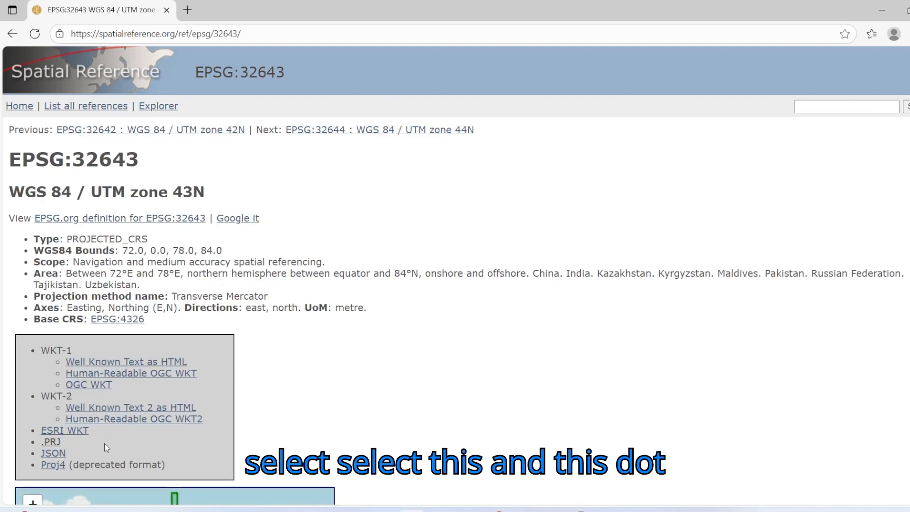
pyautogui.scroll(-1, 72, 343)
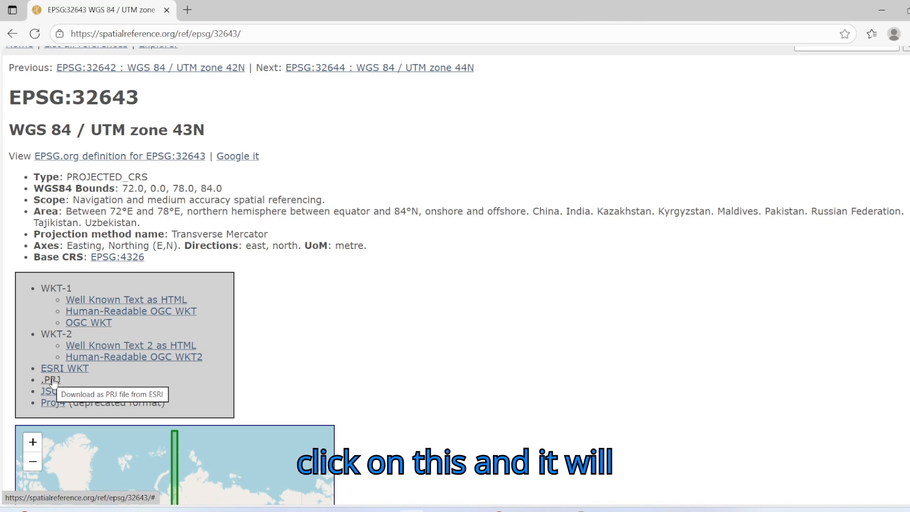
pyautogui.click(52, 381)
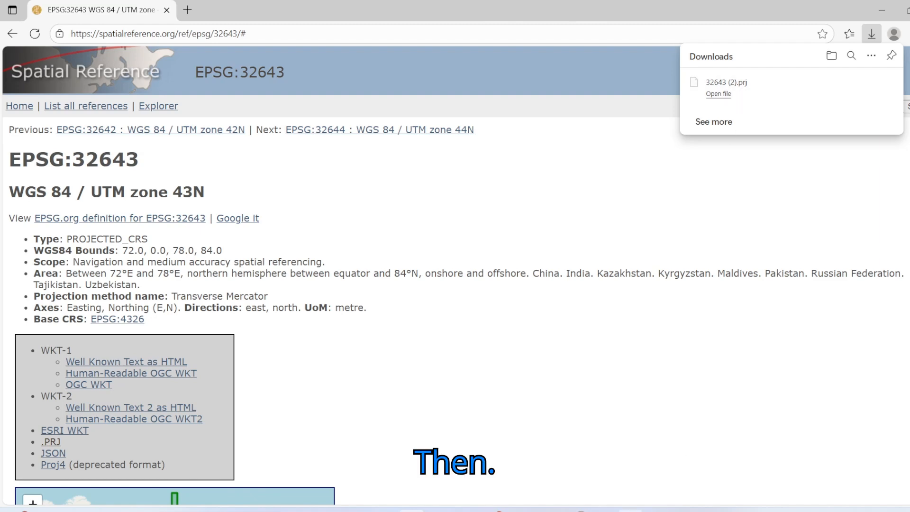
# Switch back to RAS Mapper, assign 32643.prj from the Downloads folder as the projection file, then apply and accept the options.
pyautogui.moveTo(711, 510)
pyautogui.click(717, 469)
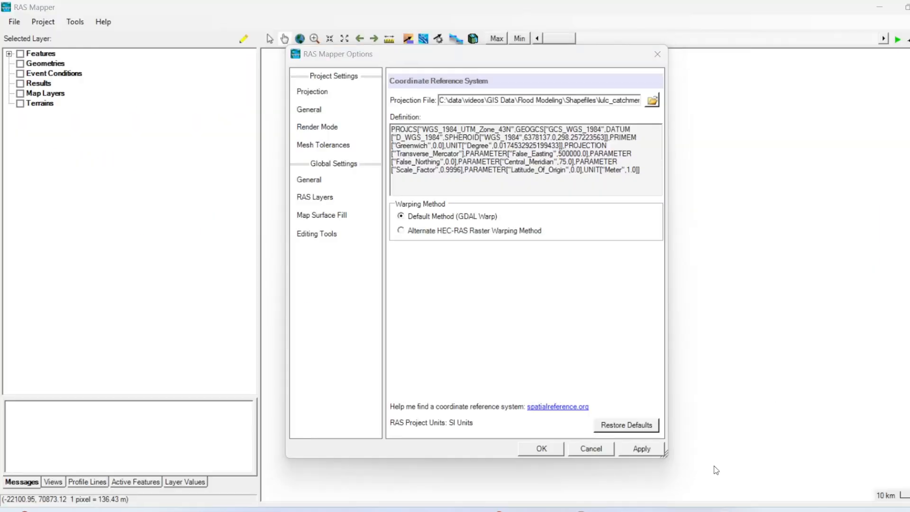
pyautogui.click(653, 100)
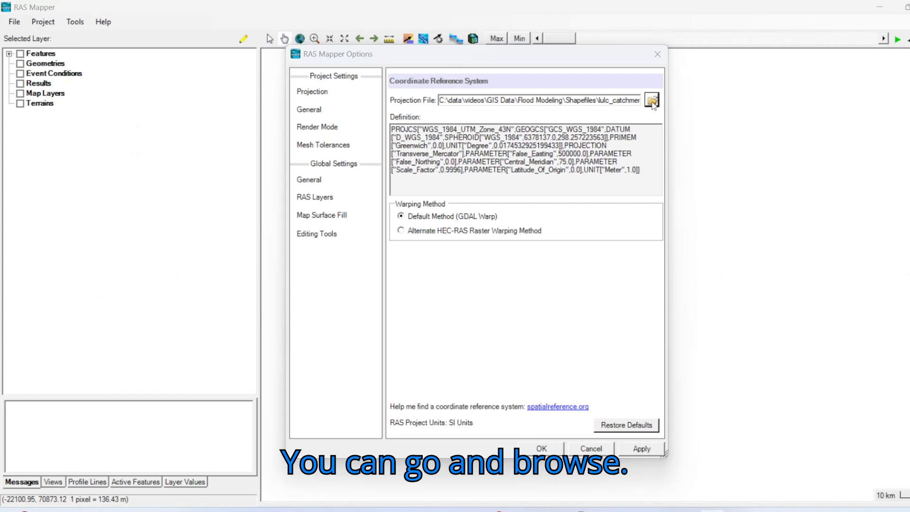
pyautogui.scroll(5, 355, 219)
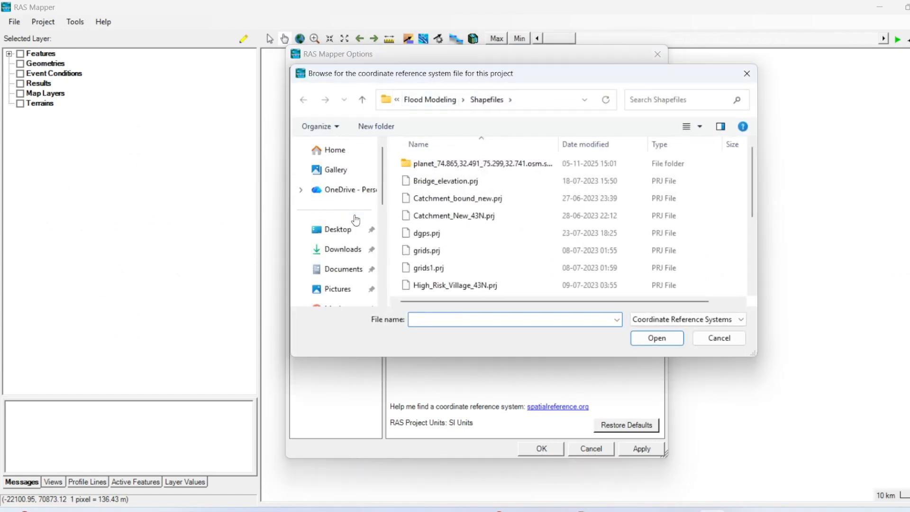
pyautogui.click(354, 249)
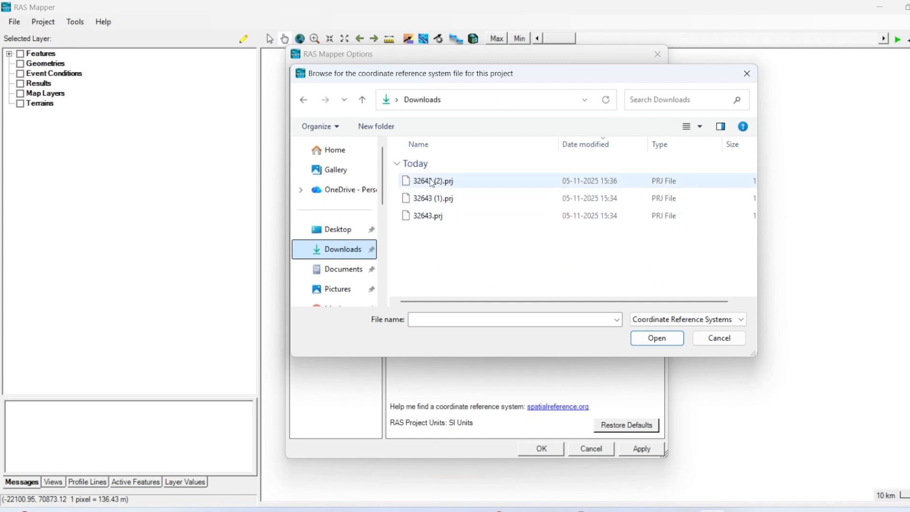
pyautogui.click(428, 218)
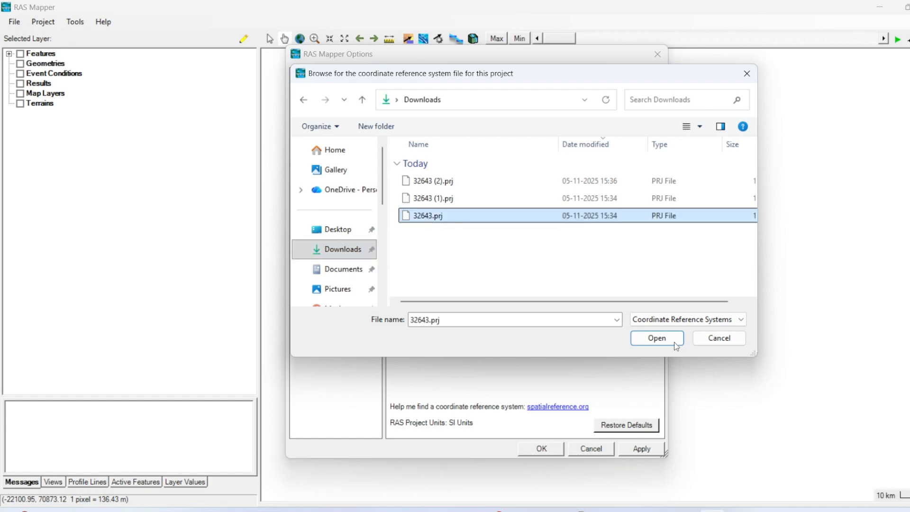
pyautogui.click(669, 338)
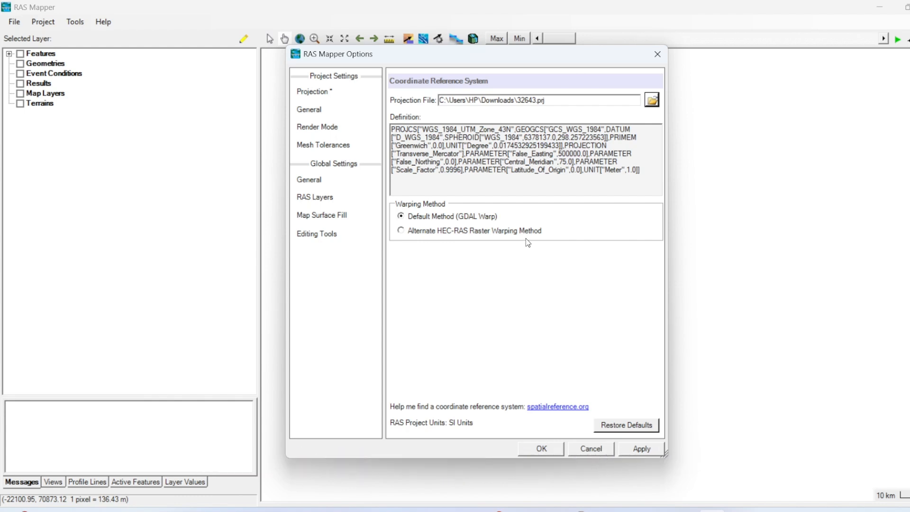
pyautogui.click(642, 450)
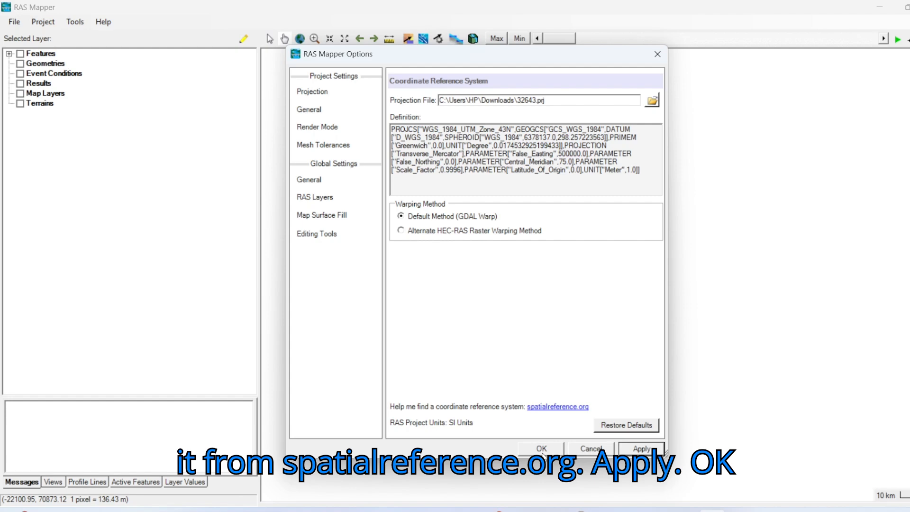
pyautogui.click(642, 449)
pyautogui.click(545, 451)
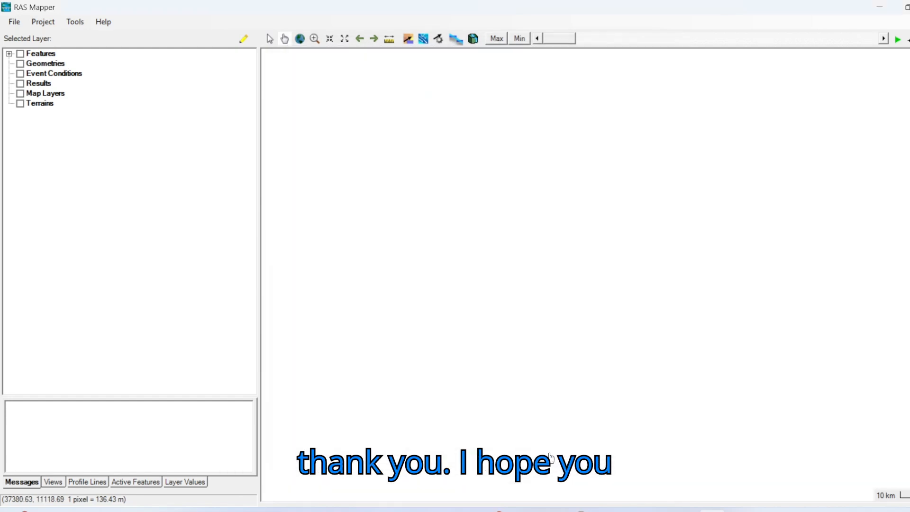